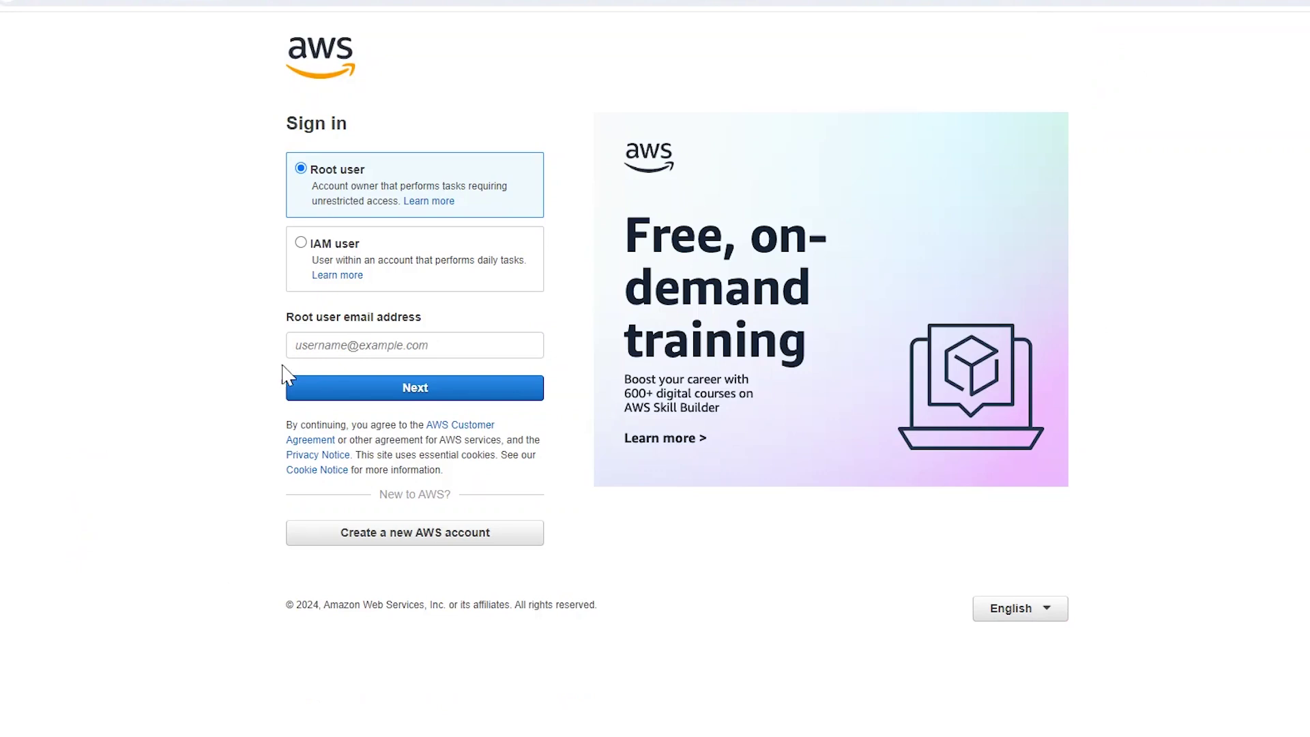
Sign in with the autofilled root user email and the account password.
left_click(323, 345)
left_click(341, 393)
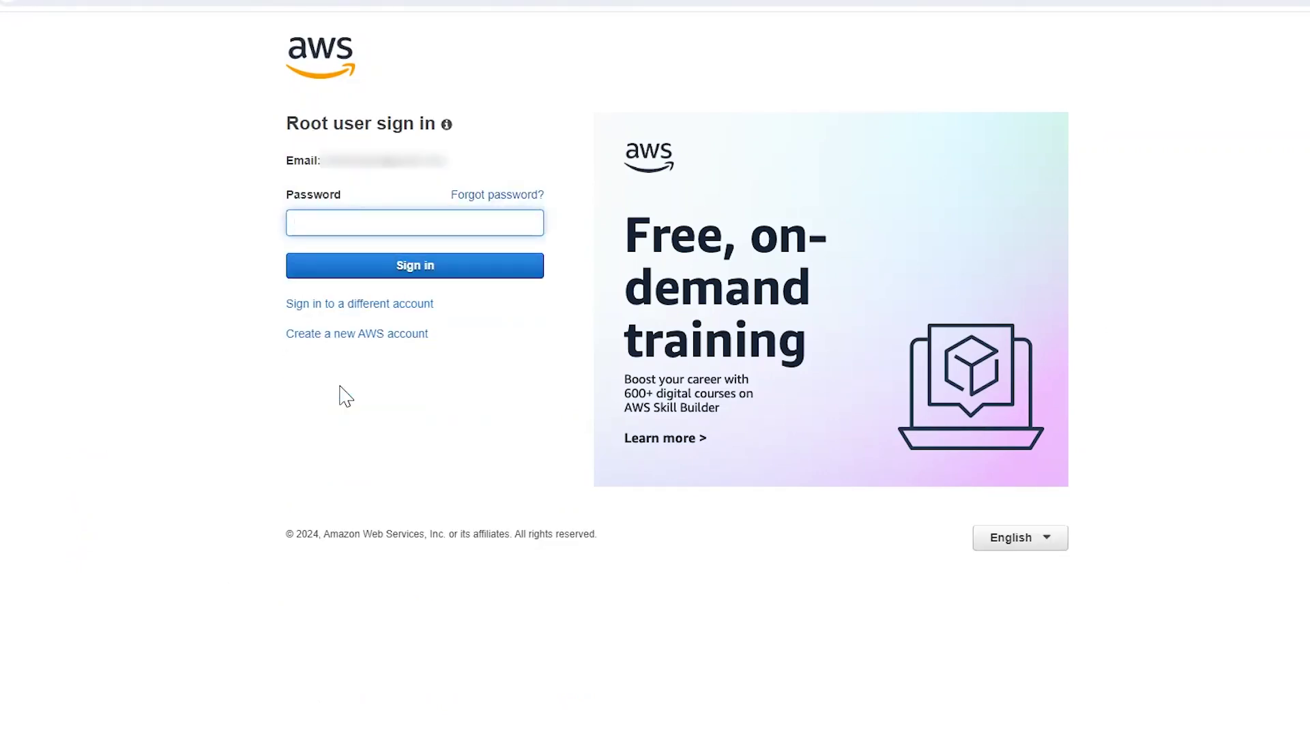
type("********")
left_click(389, 265)
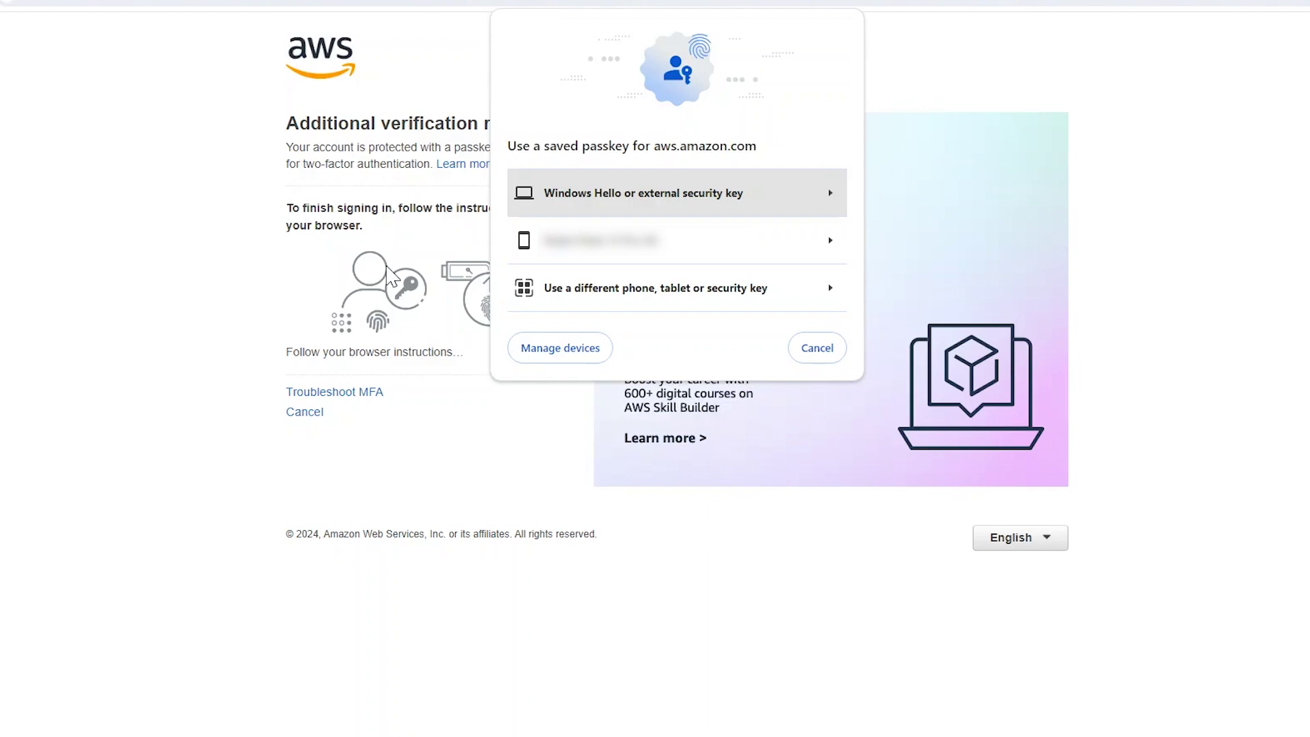
Cancel the browser passkey prompt and go to the Troubleshoot MFA page.
left_click(816, 348)
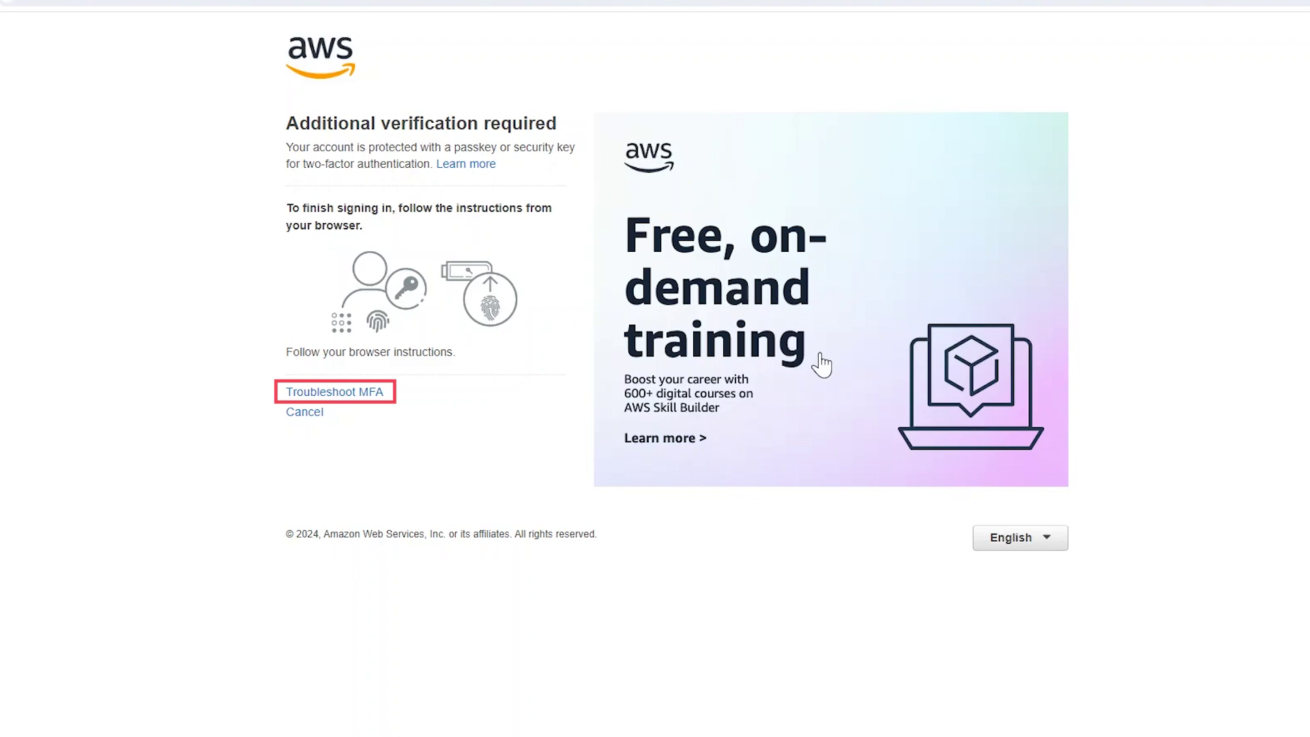
left_click(366, 390)
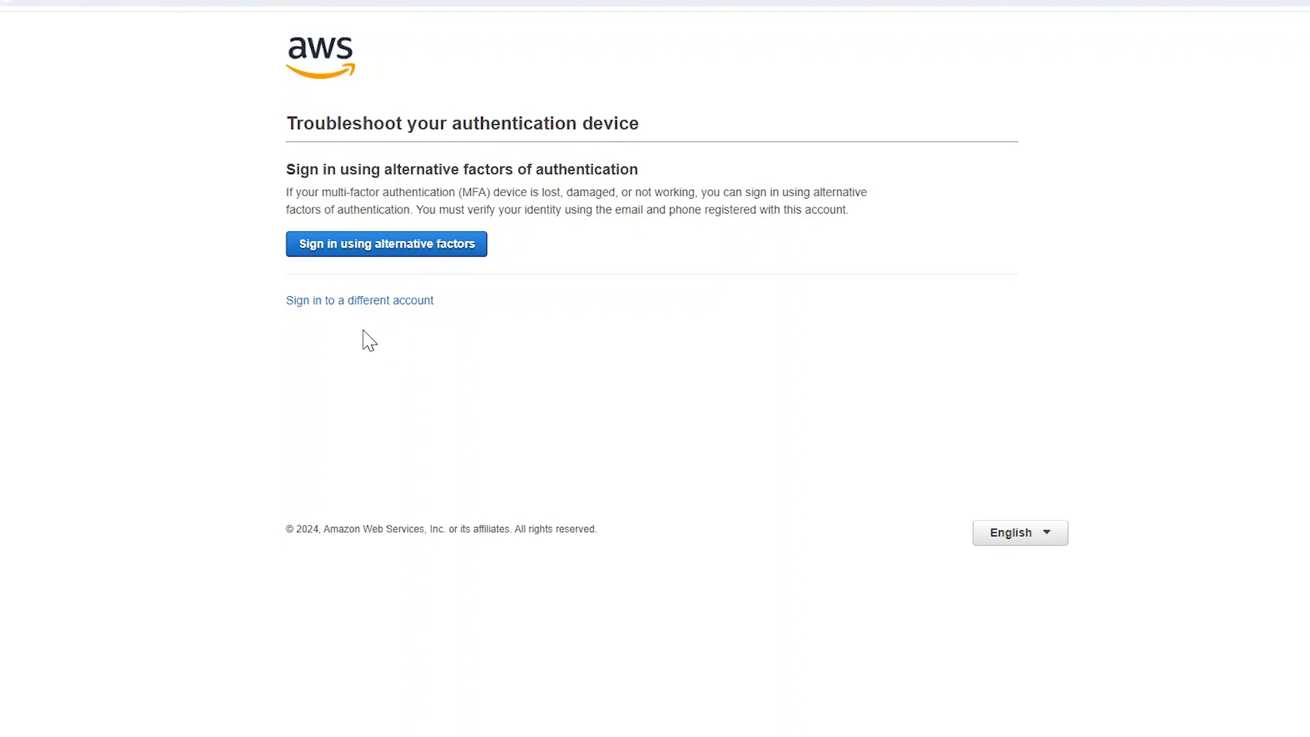
Choose alternative-factor sign-in and verify the account email through the Gmail verification link.
left_click(433, 255)
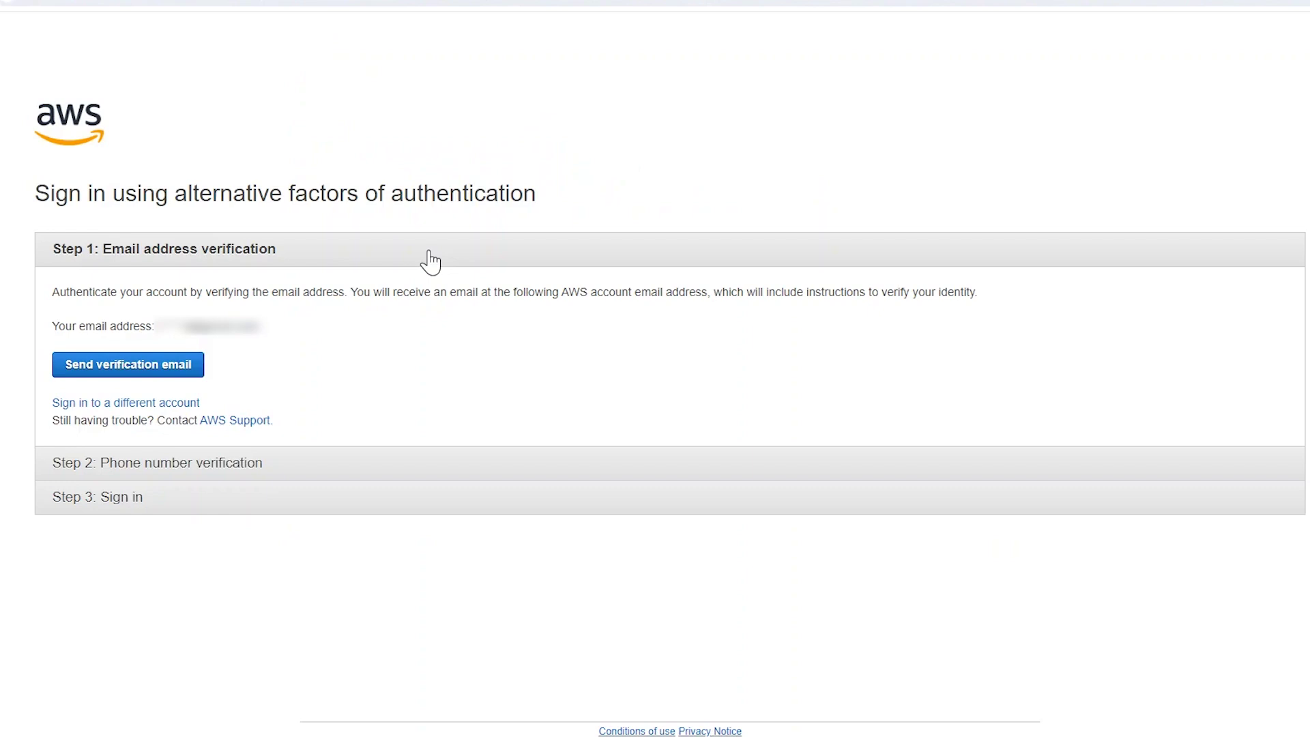
left_click(148, 366)
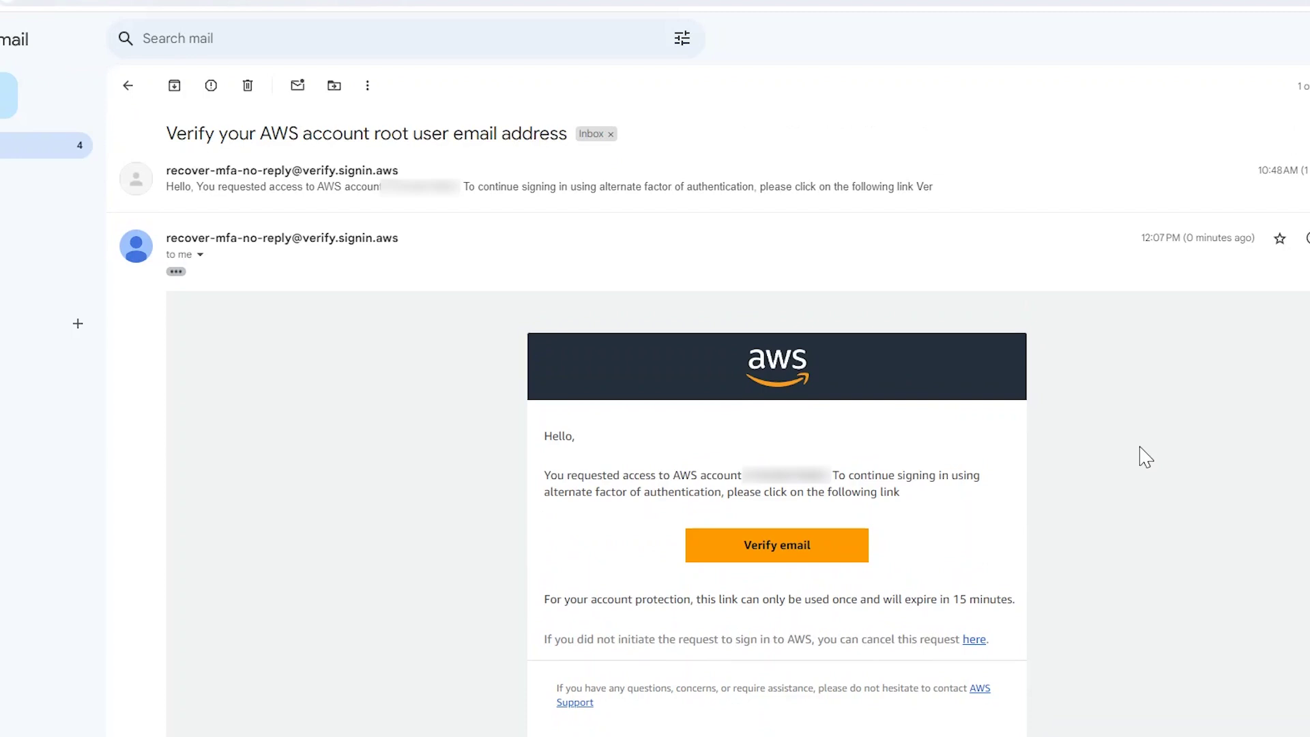
left_click(786, 547)
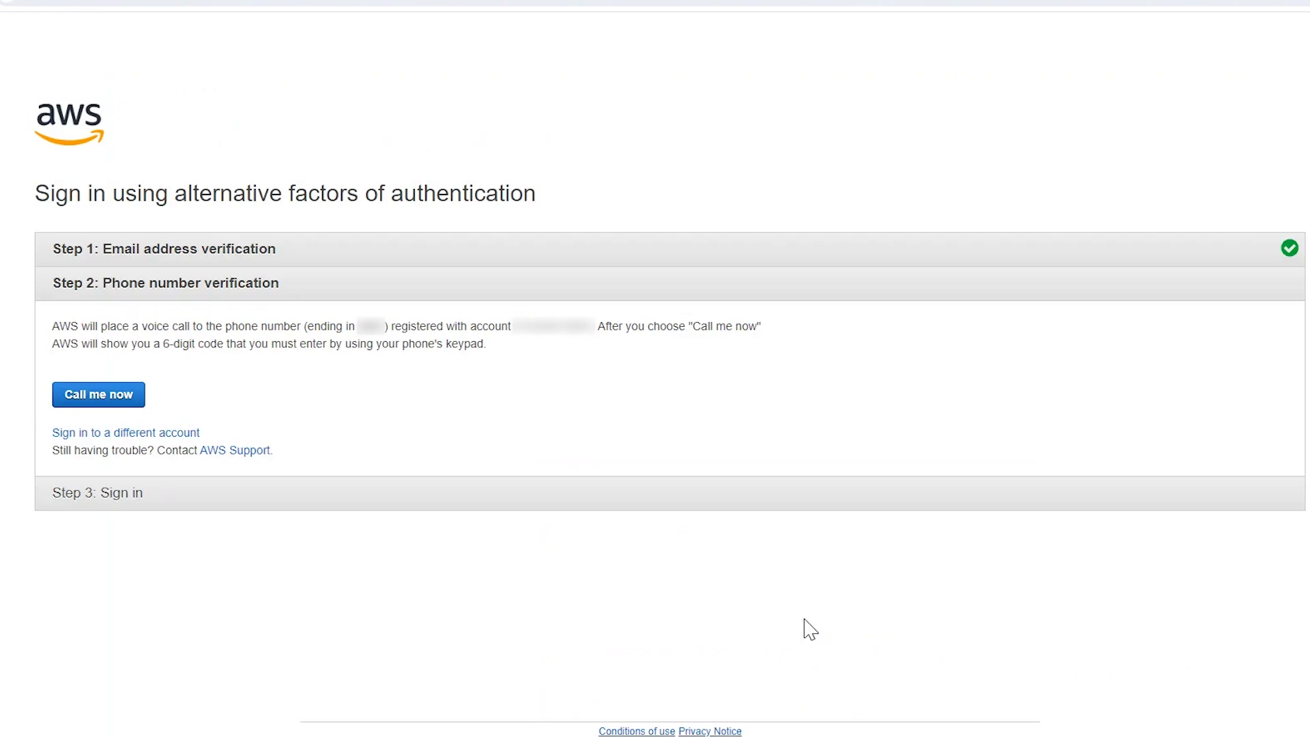
Verify the phone number with a 'Call me now' code and sign in to the console.
left_click(99, 394)
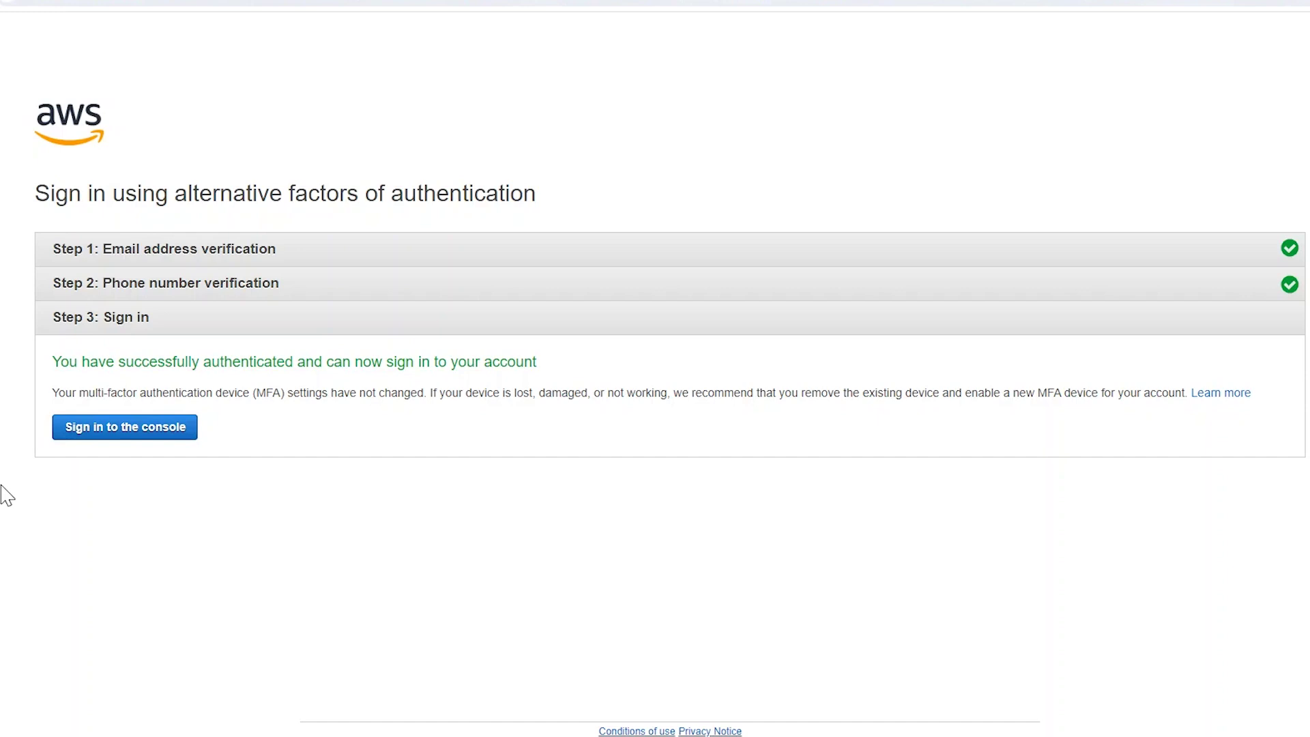
left_click(108, 430)
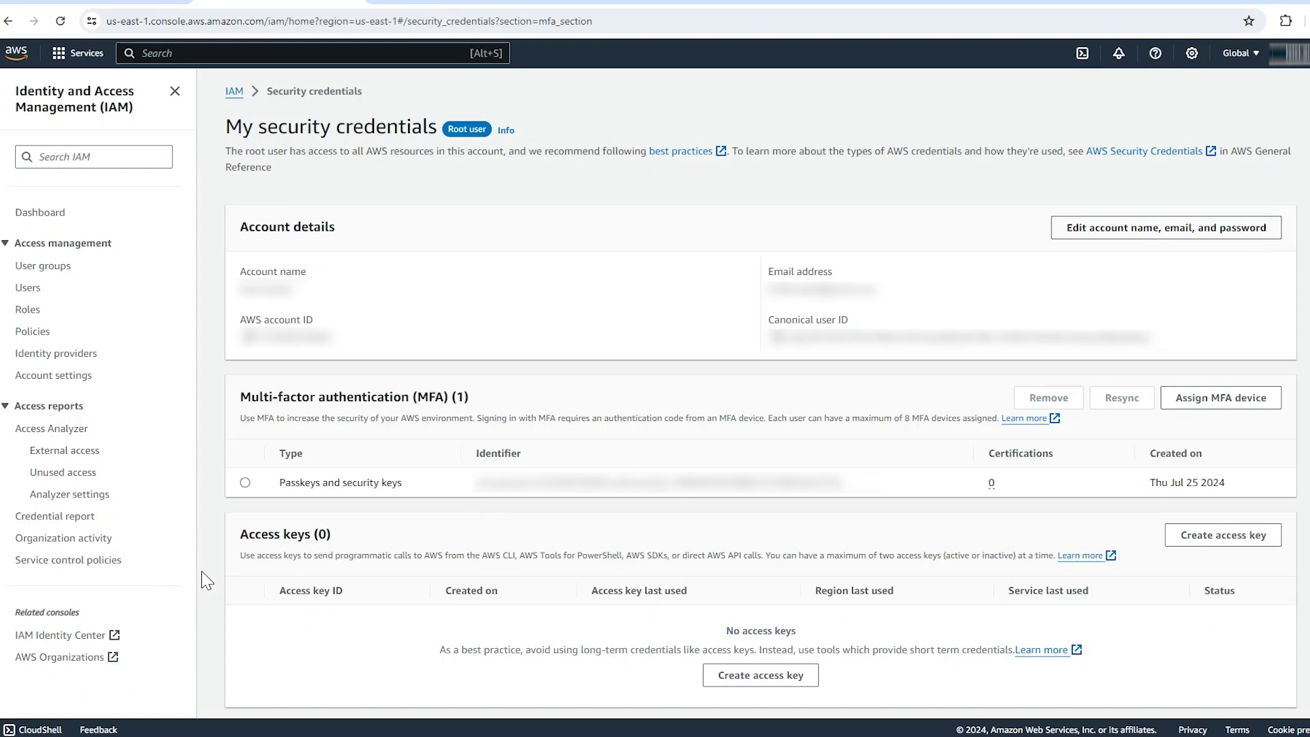
Remove the passkey and security key MFA device, then start Assign MFA.
left_click(246, 482)
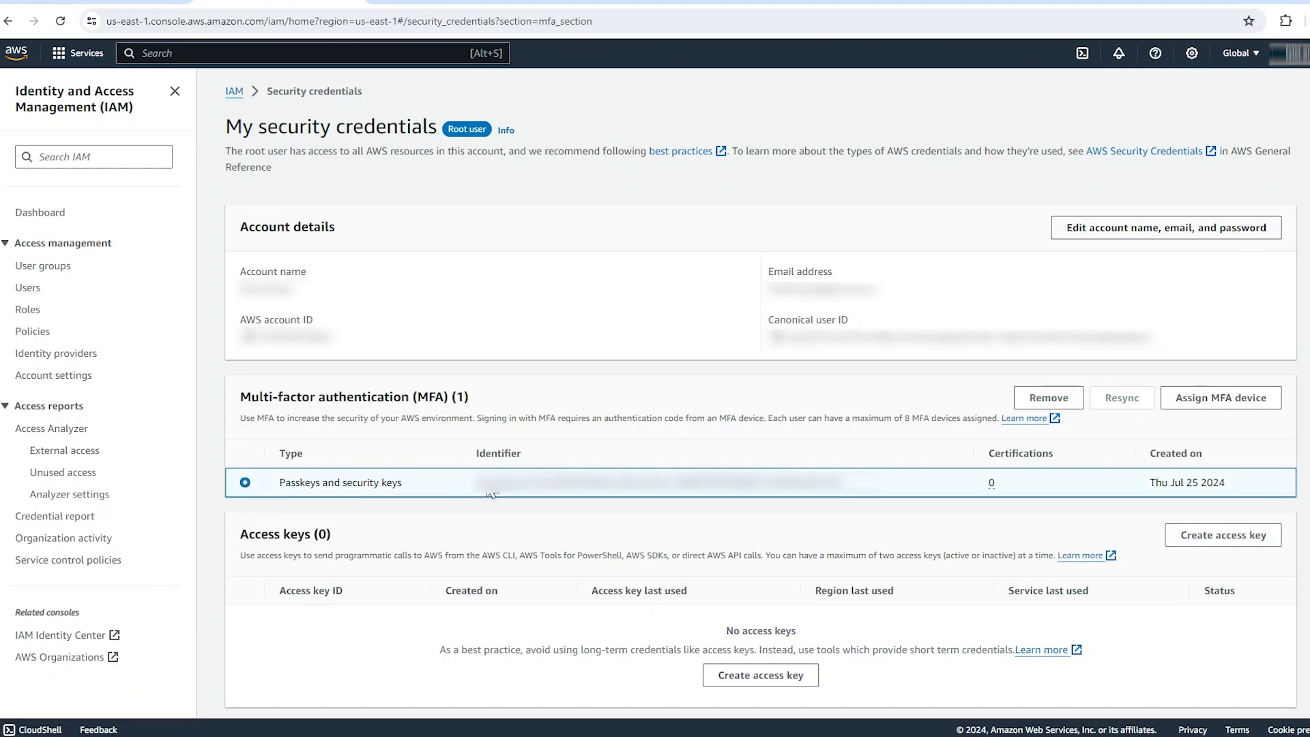
left_click(1034, 398)
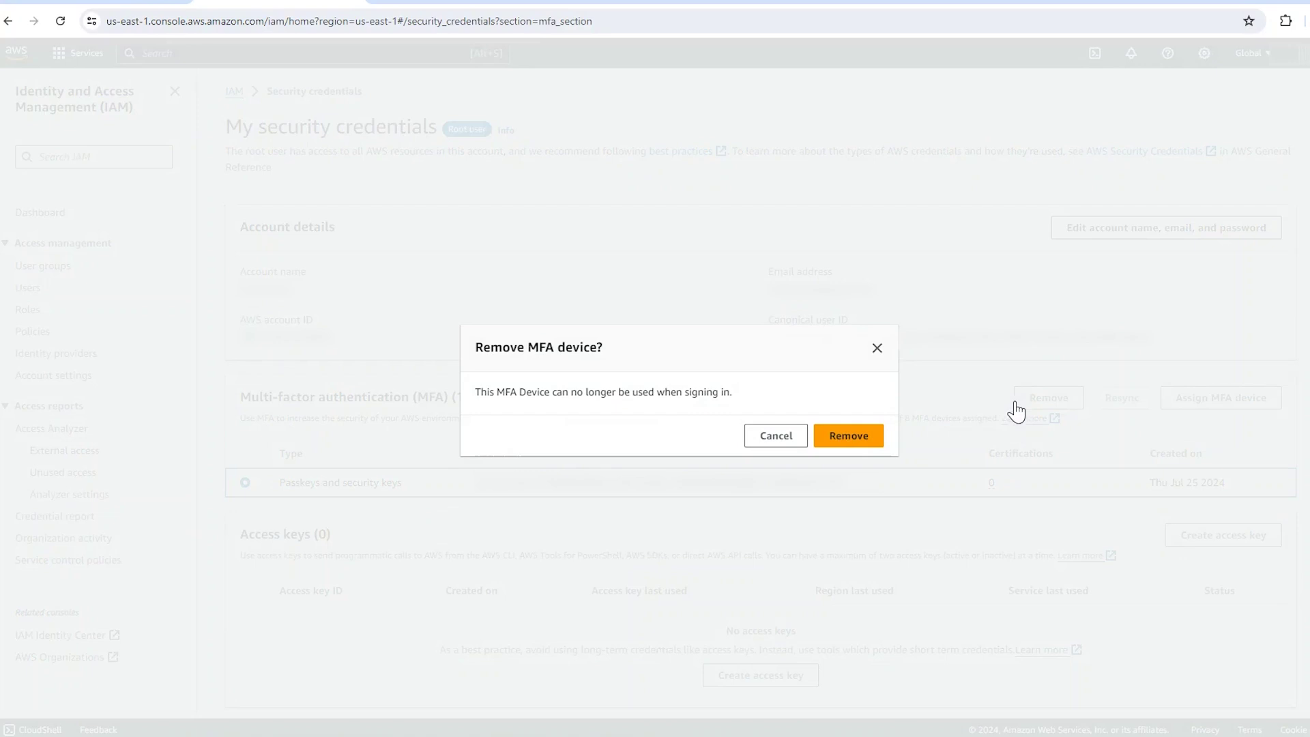
left_click(849, 434)
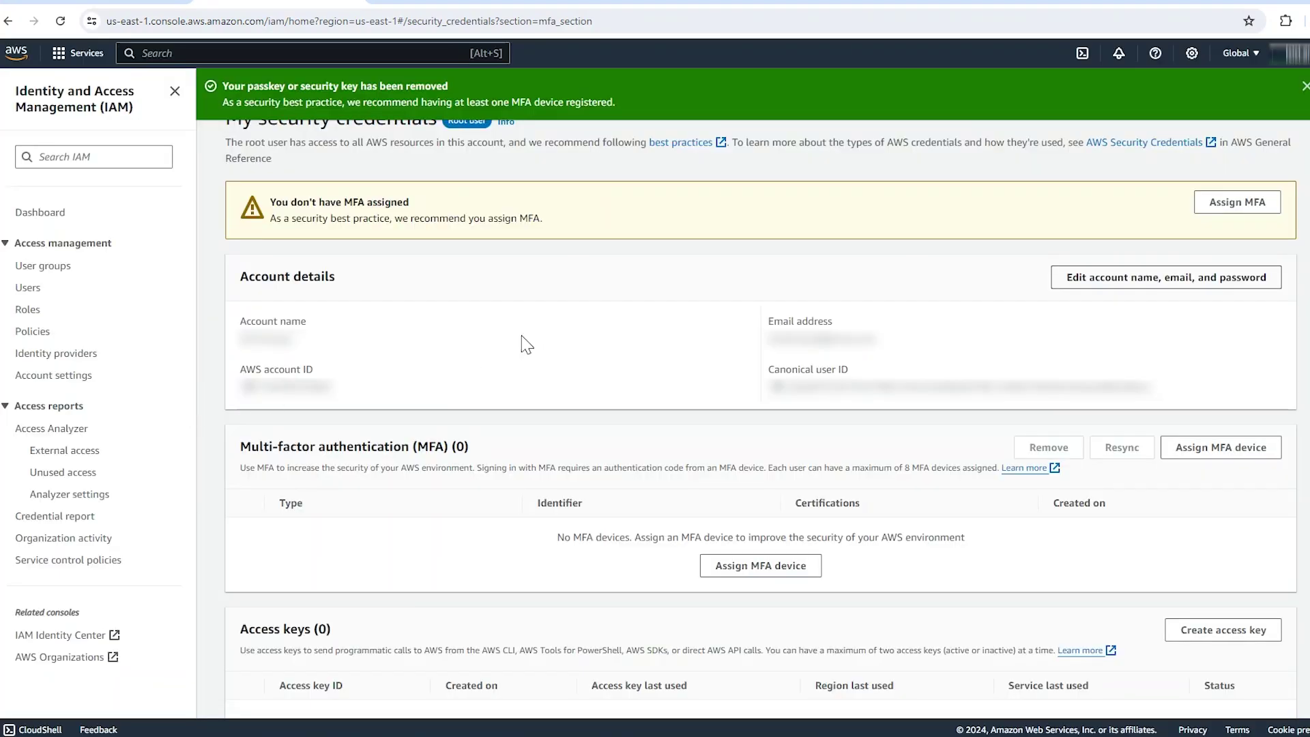
left_click(1229, 204)
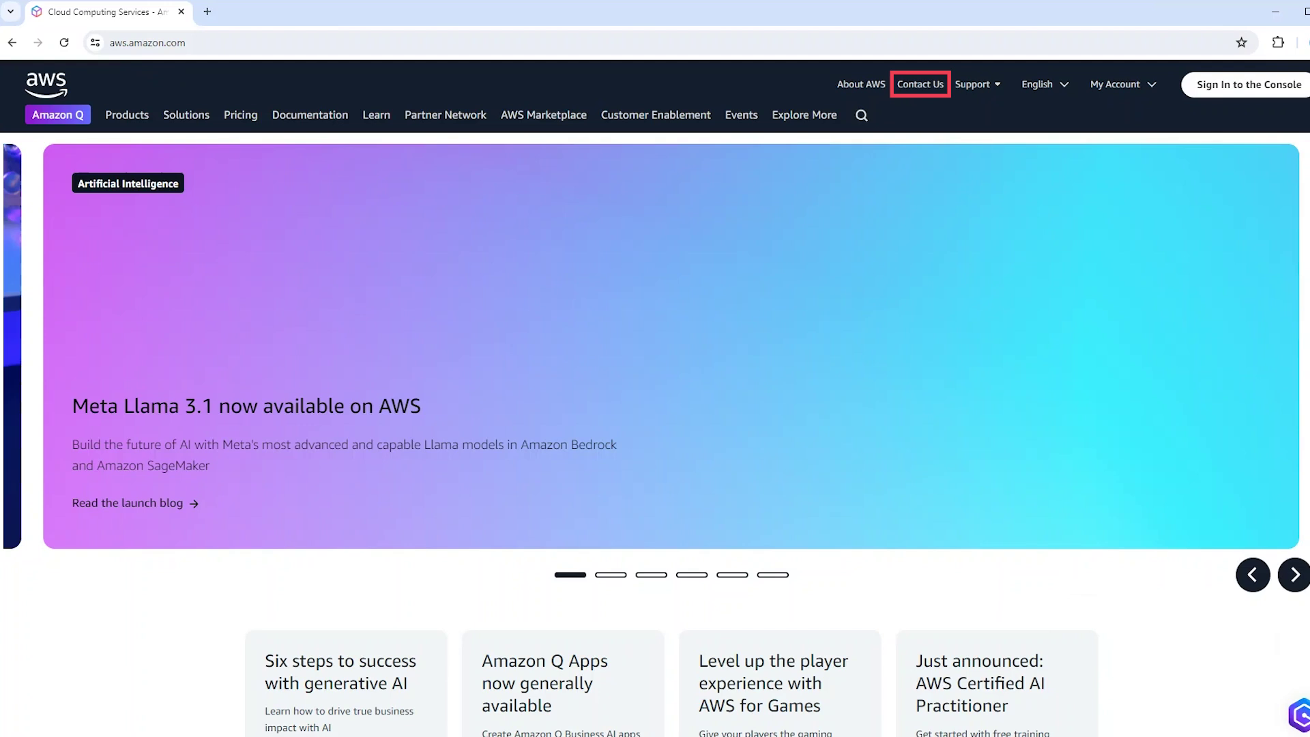
Go to the Contact Us page on aws.amazon.com and find the sign-in resources.
left_click(918, 85)
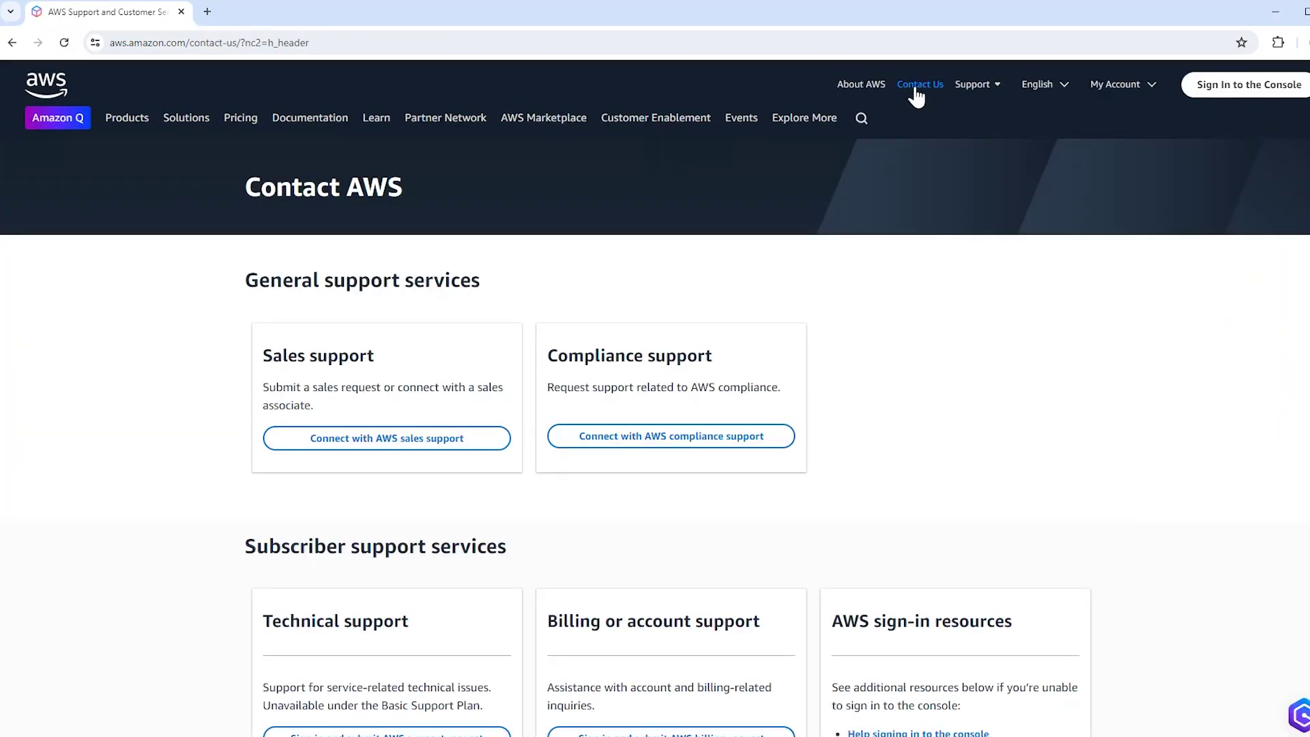
scroll(918, 95, "down", 2)
scroll(916, 96, "down", 1)
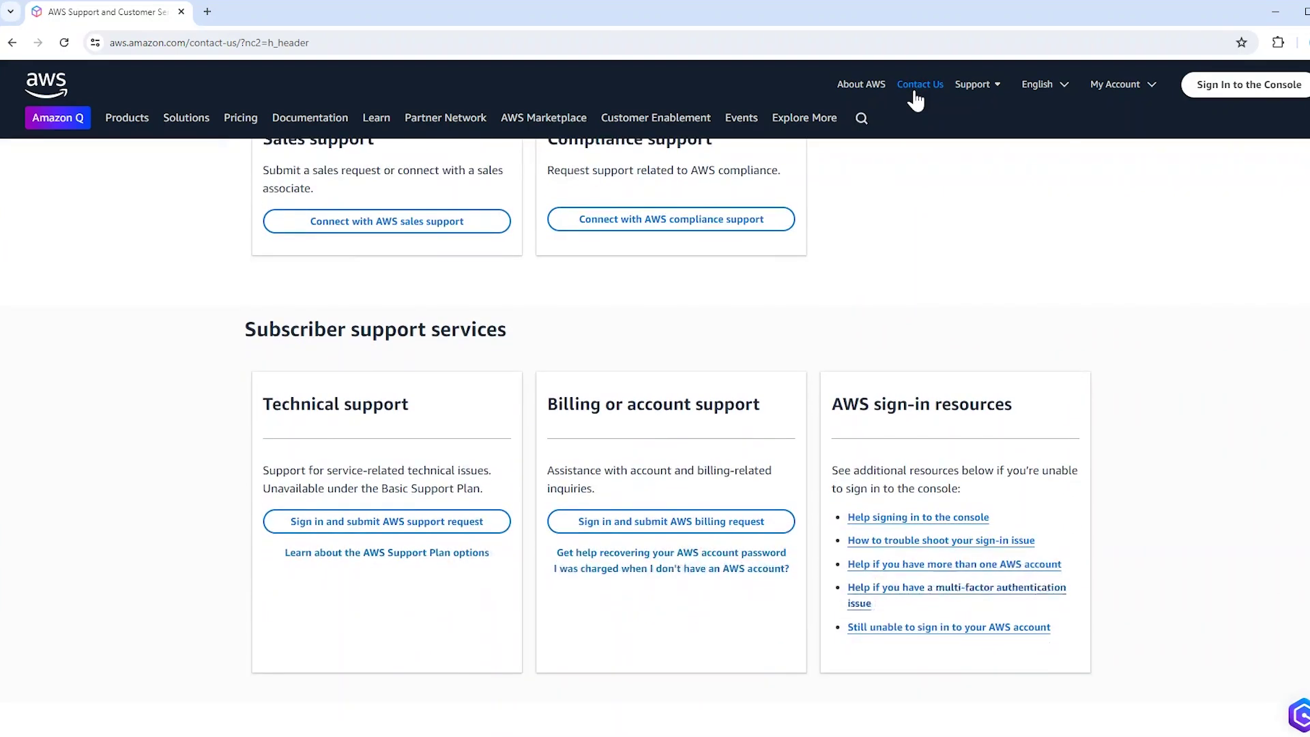
scroll(916, 97, "down", 1)
scroll(915, 98, "down", 1)
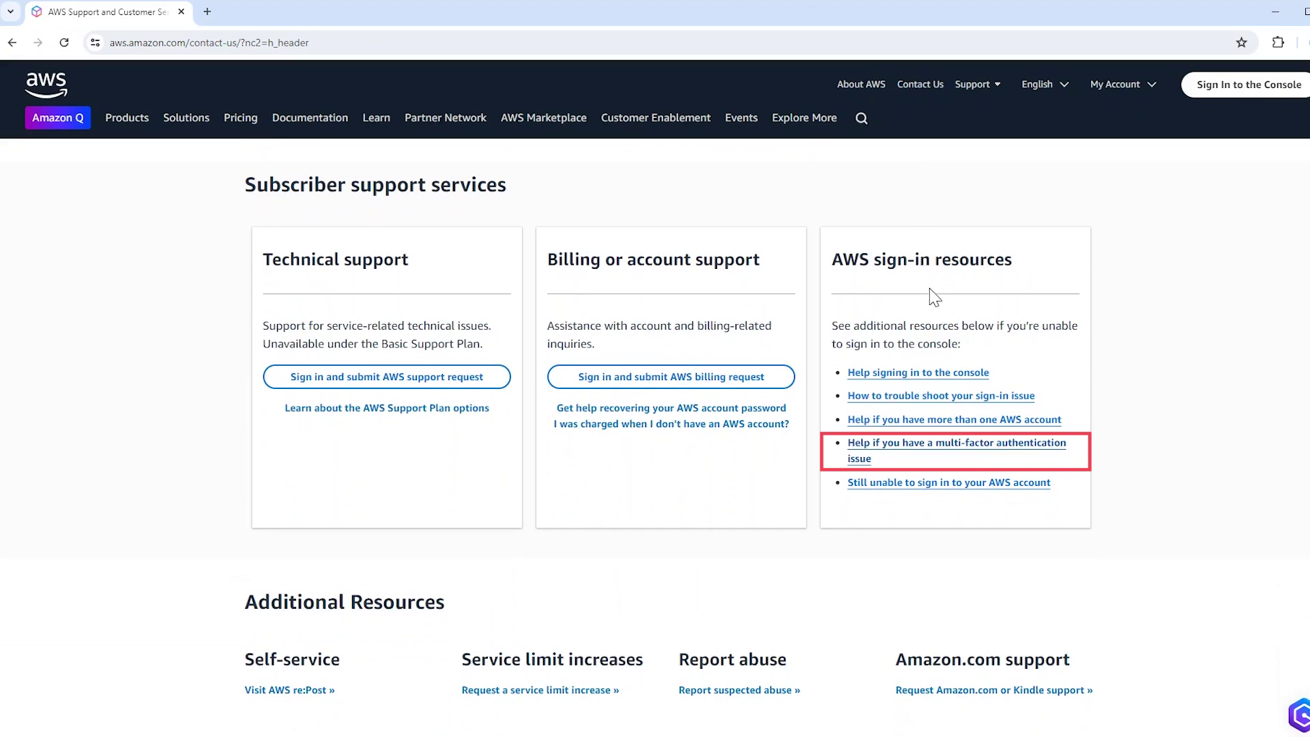
Open the MFA issue help page and expand the 'contact AWS Support' request form.
left_click(917, 447)
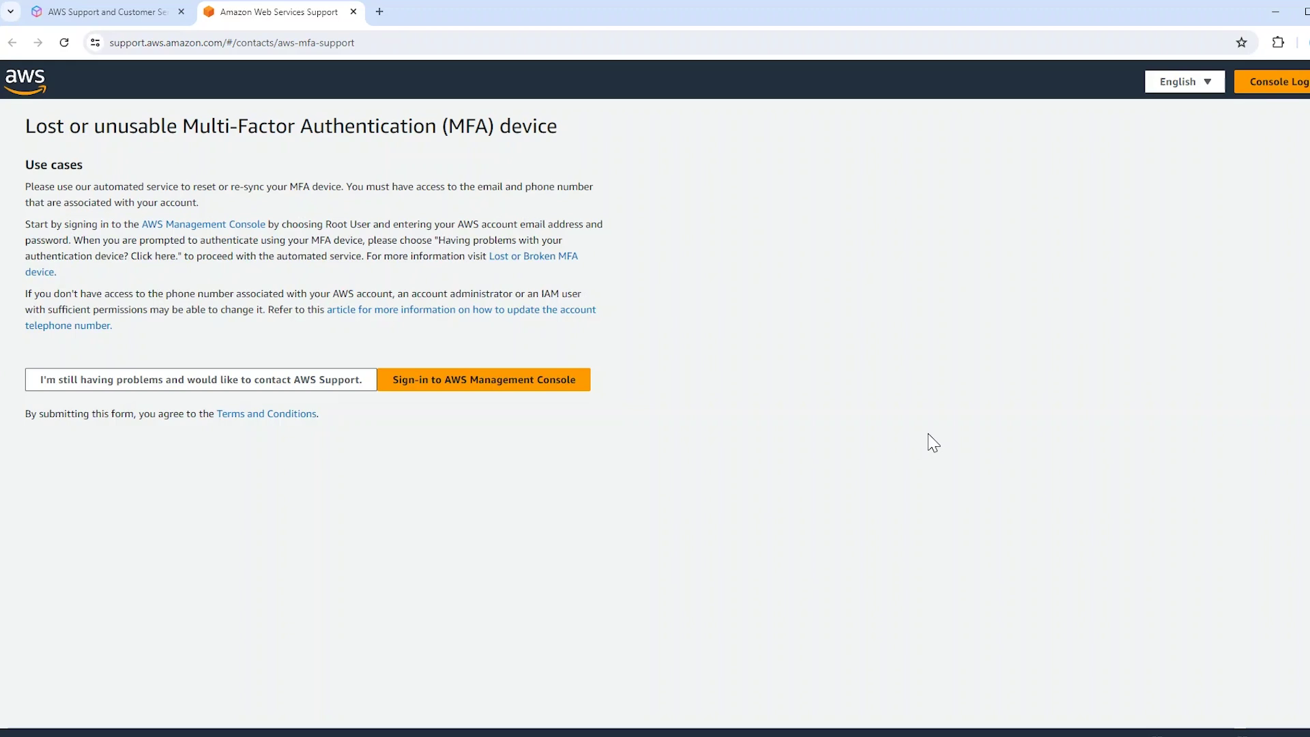
left_click(312, 379)
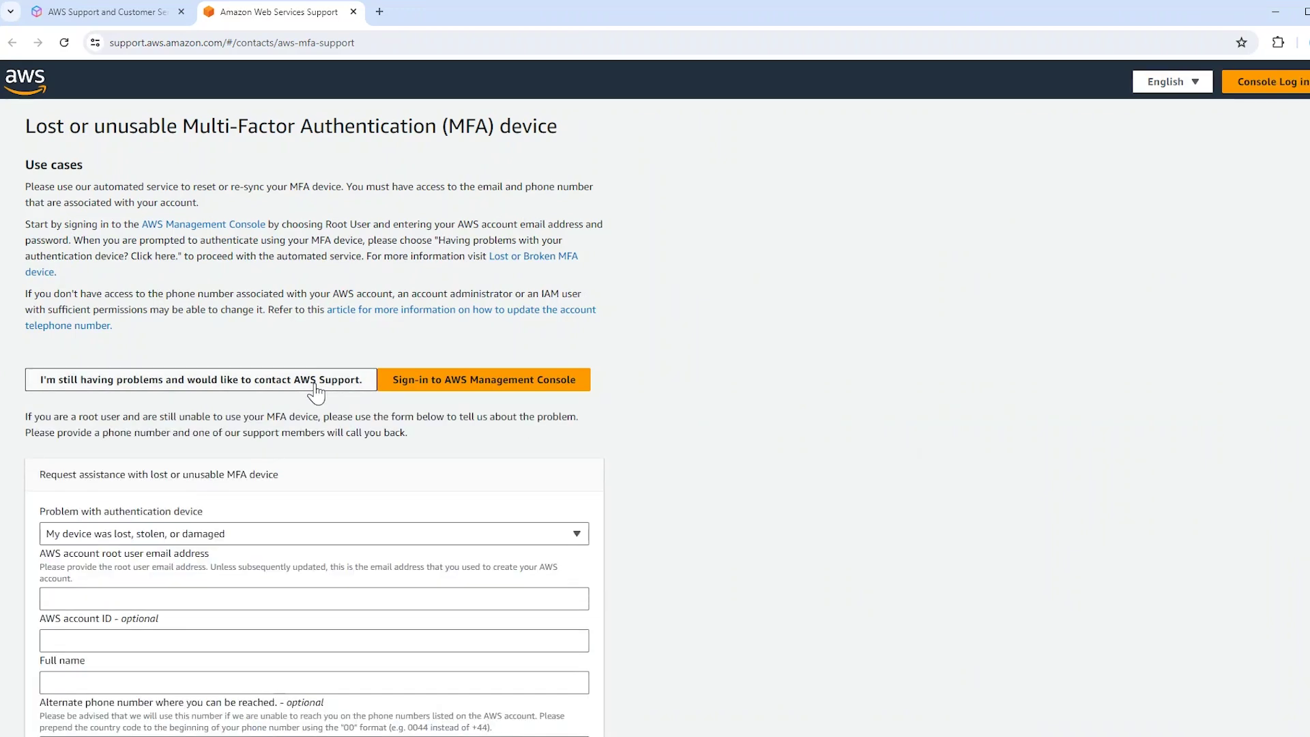
scroll(315, 390, "down", 2)
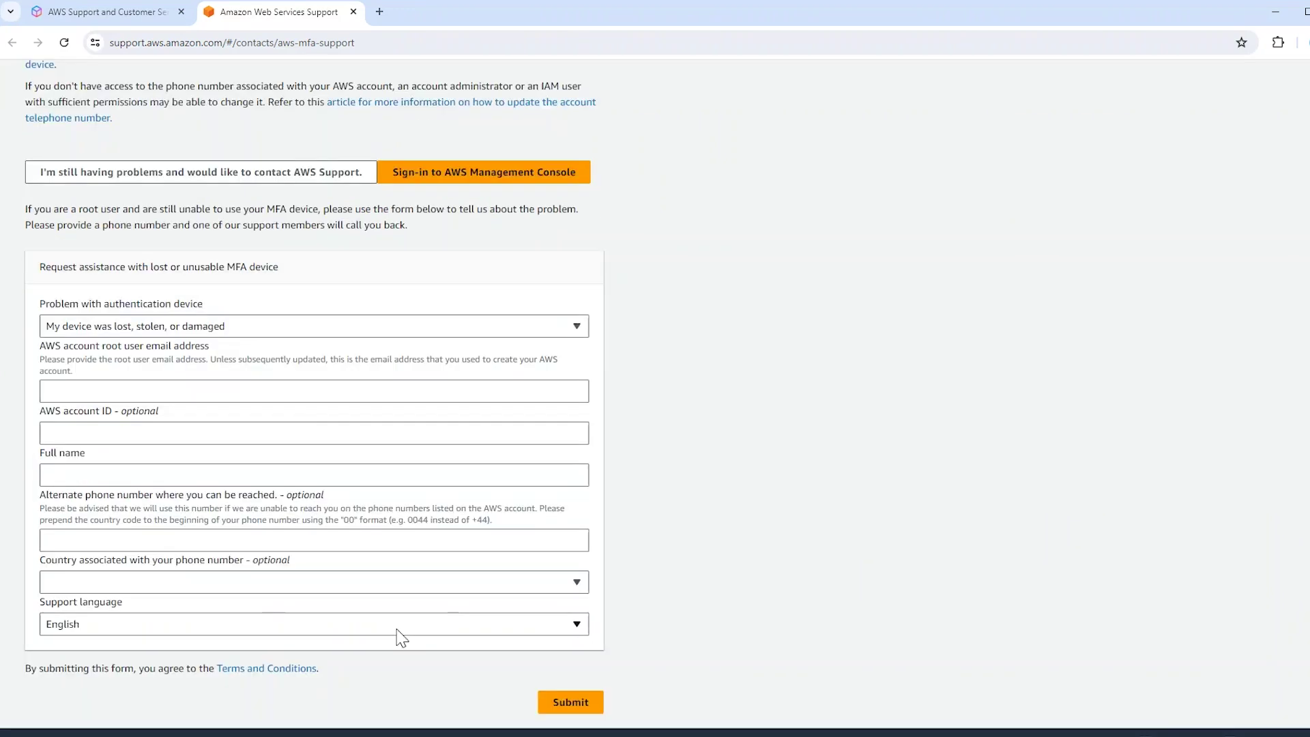